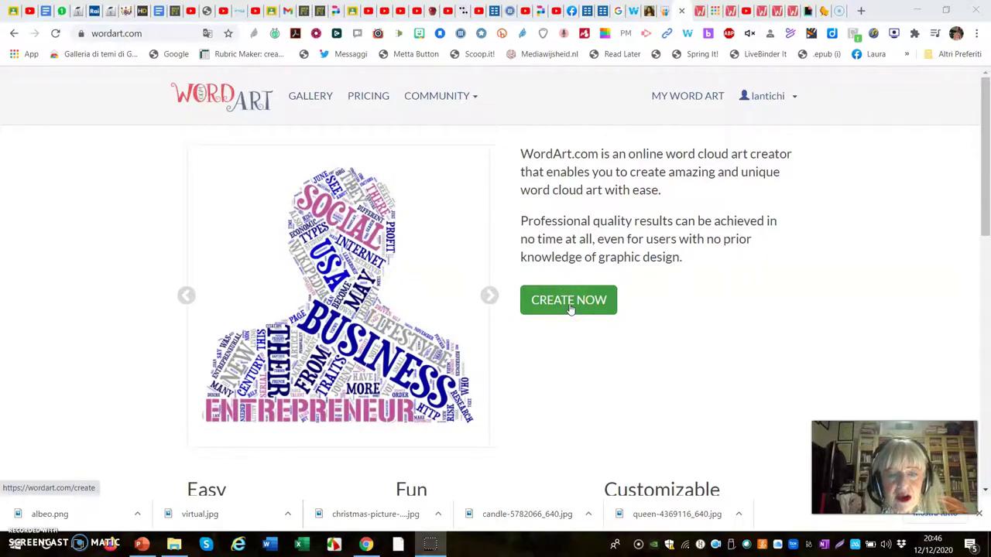
Start a new word art project, closing the page translation prompt.
{"action": "left_click", "coordinate": [569, 303]}
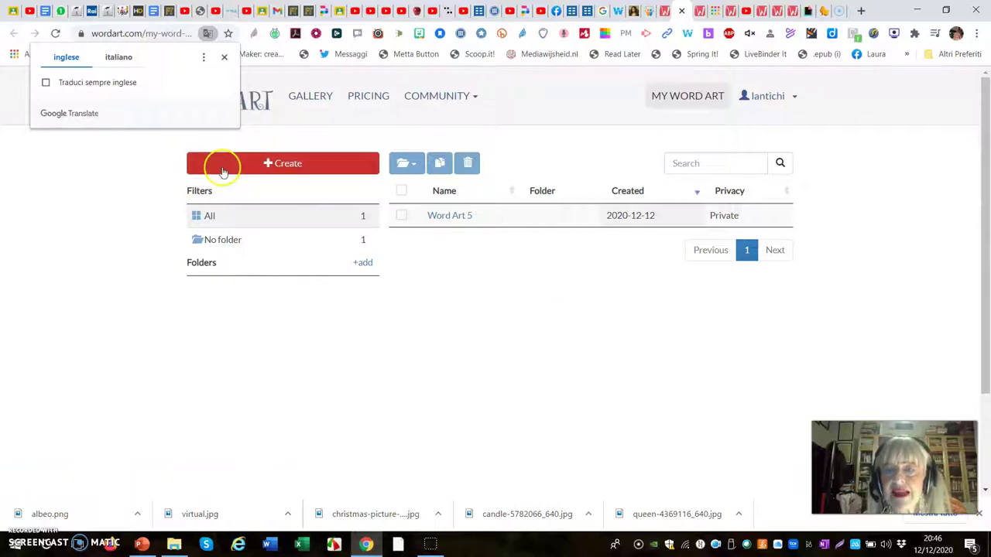
{"action": "left_click", "coordinate": [224, 57]}
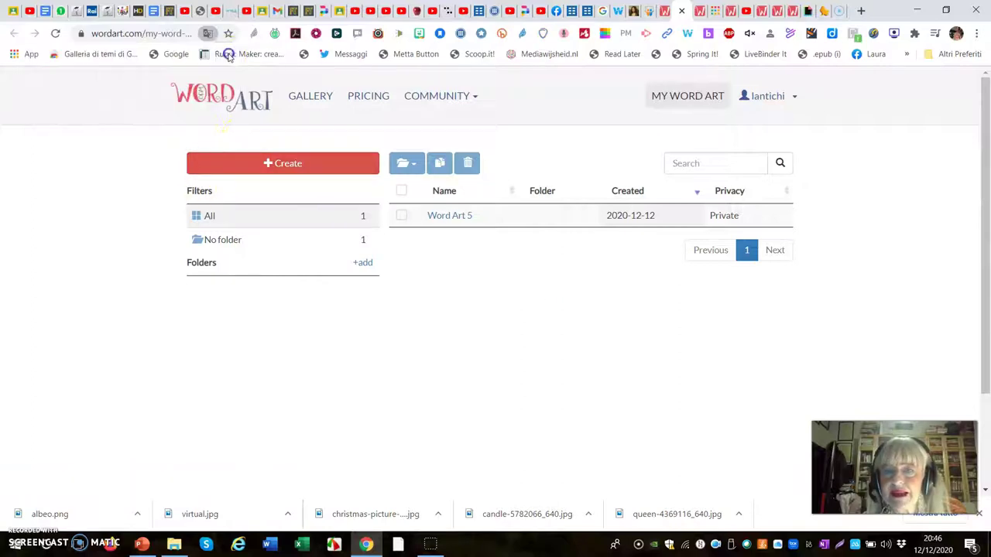
{"action": "left_click", "coordinate": [270, 165]}
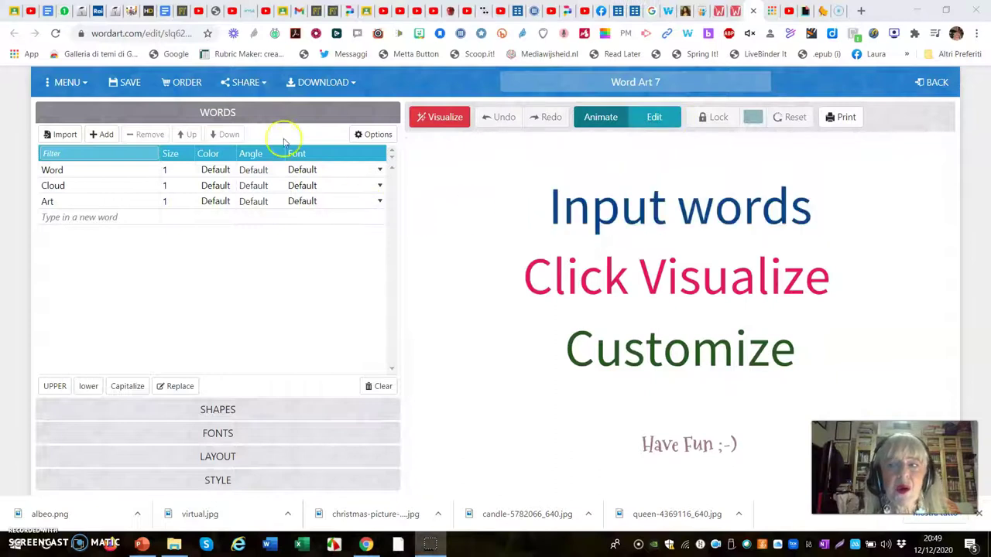
Import the words of the copied Italian poem as text, leaving out common words and numbers and keeping stemming on.
{"action": "left_click", "coordinate": [66, 135]}
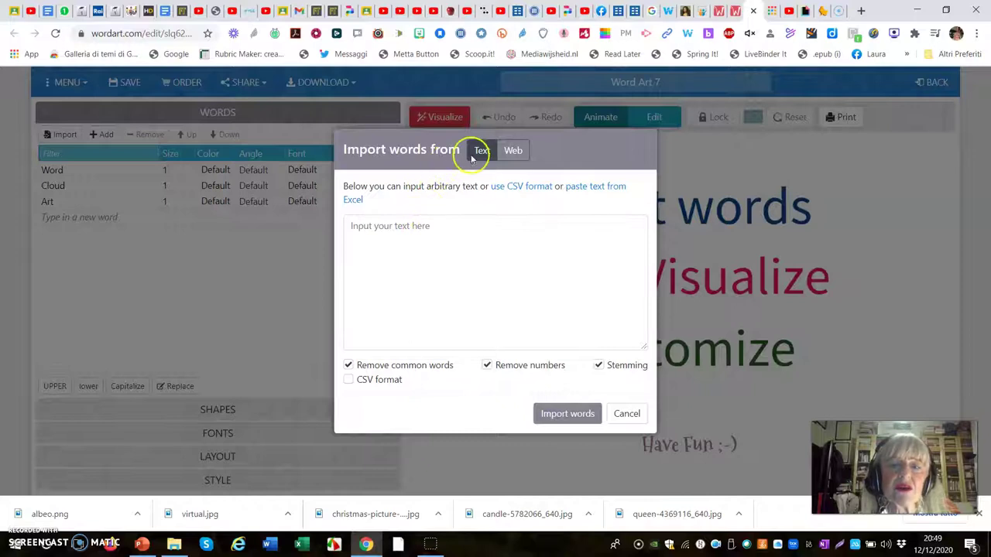
{"action": "left_click", "coordinate": [515, 152]}
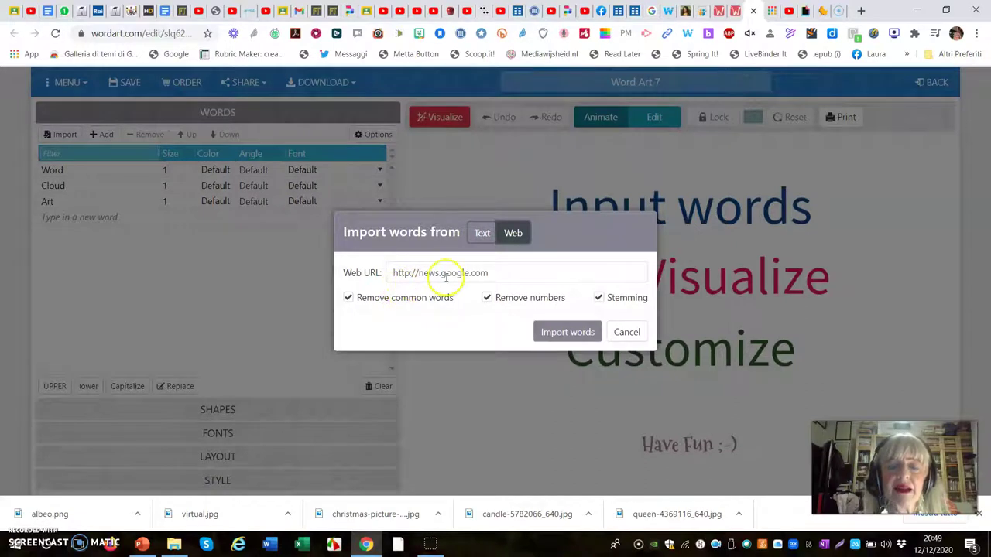
{"action": "left_click", "coordinate": [480, 234]}
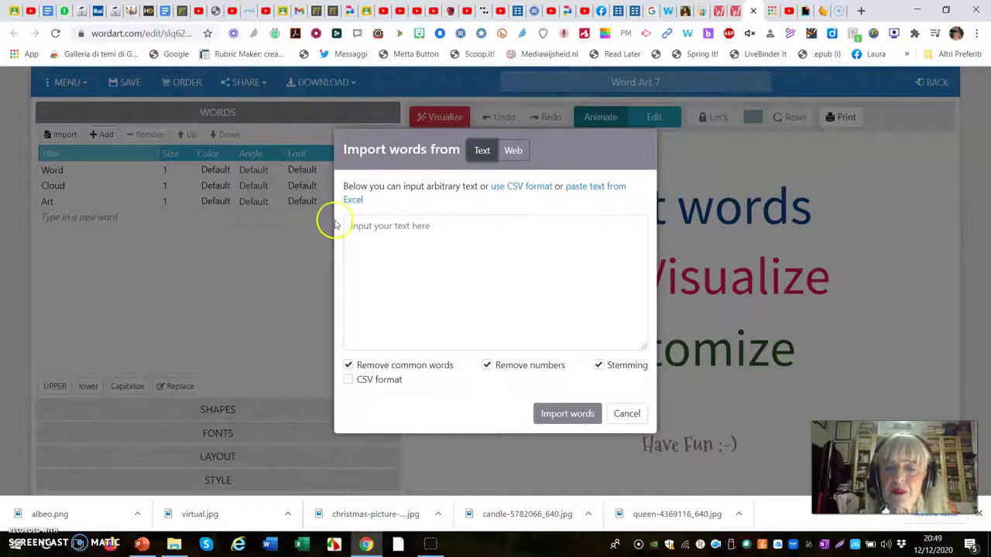
{"action": "left_click", "coordinate": [359, 226]}
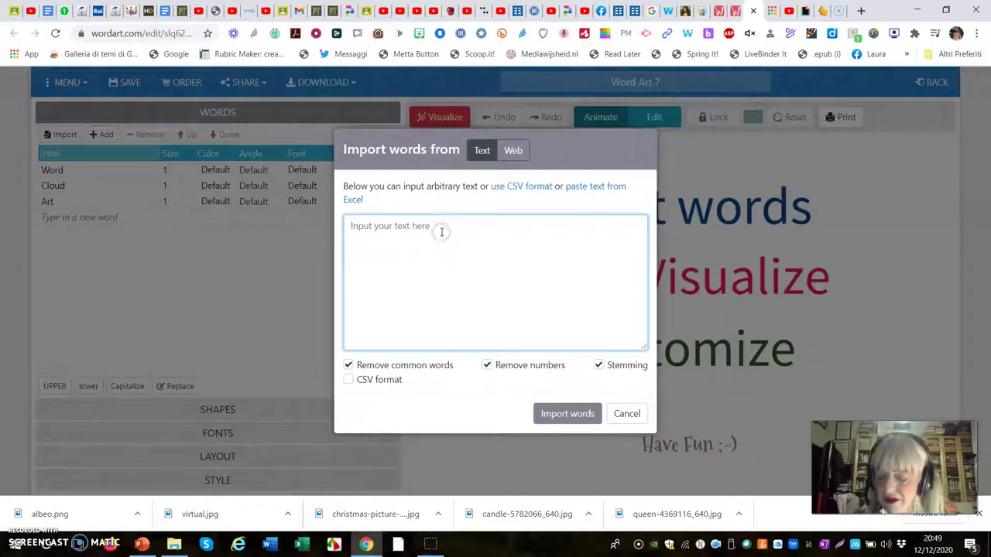
{"action": "key", "text": "ctrl+v"}
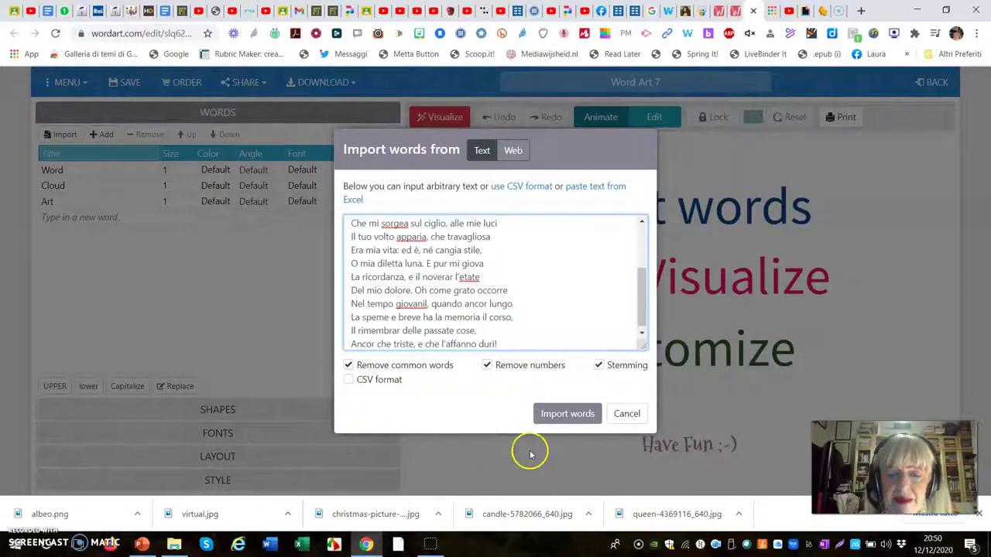
{"action": "left_click", "coordinate": [563, 415]}
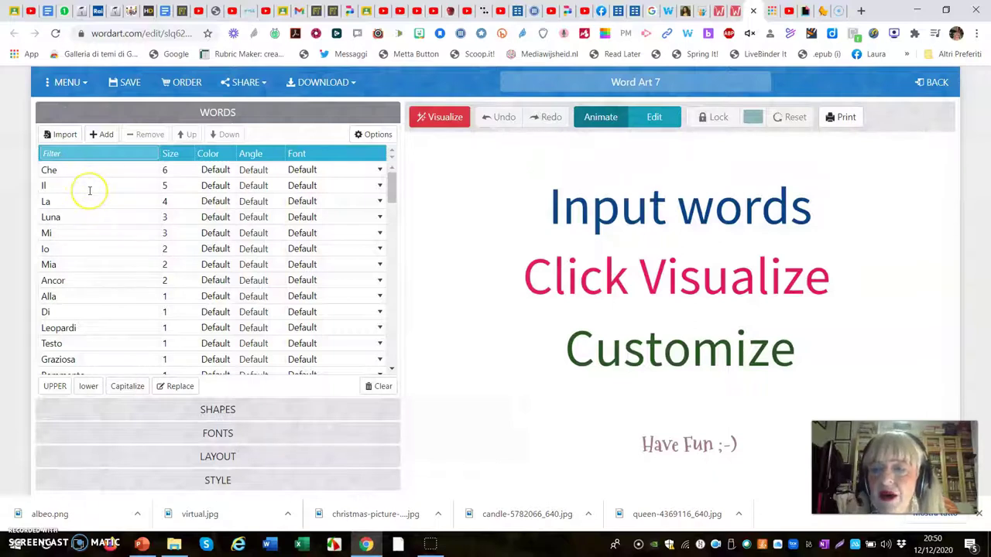
Set the size of the word Luna to 8 and remove the word Di from the list.
{"action": "left_click", "coordinate": [166, 216]}
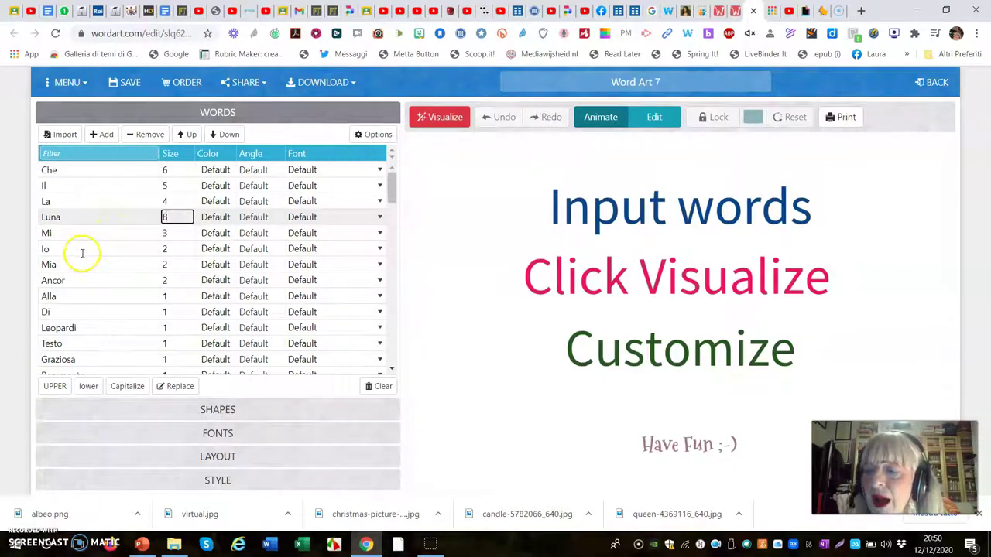
{"action": "left_click", "coordinate": [60, 312]}
{"action": "left_click_drag", "start_coordinate": [25, 315], "coordinate": [14, 316]}
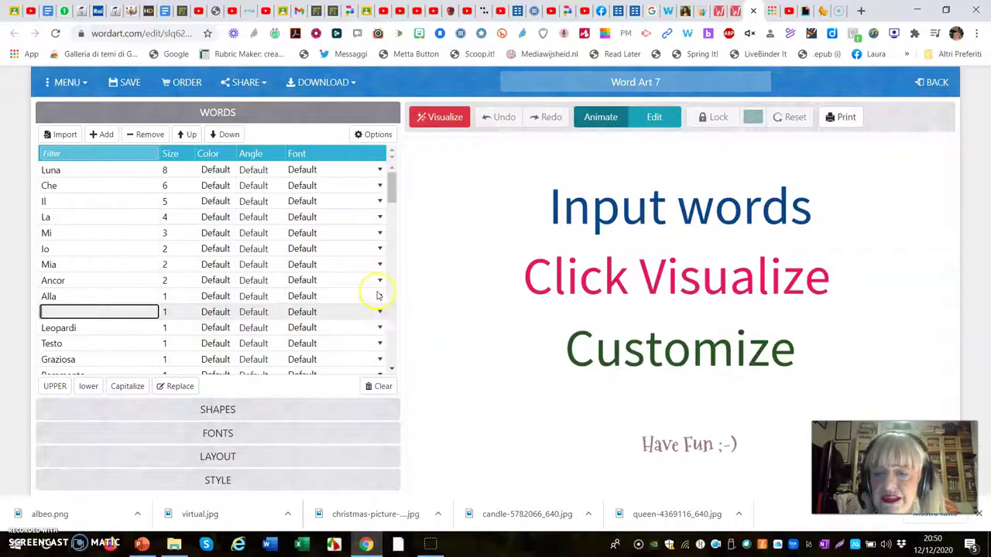
{"action": "left_click", "coordinate": [127, 409]}
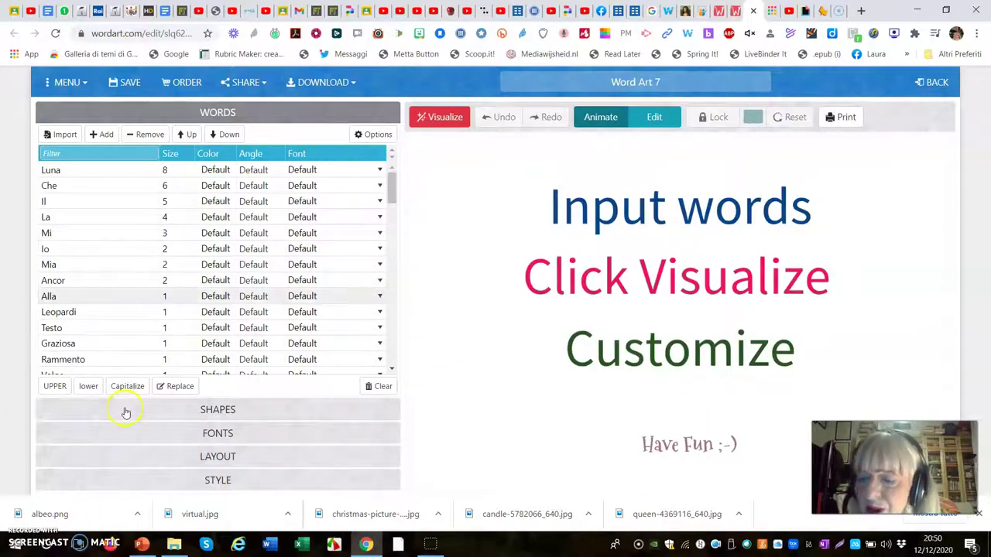
Look through the word list and set the size of the word Leopardi to 15.
{"action": "scroll", "coordinate": [206, 313], "scroll_direction": "down", "scroll_amount": 8}
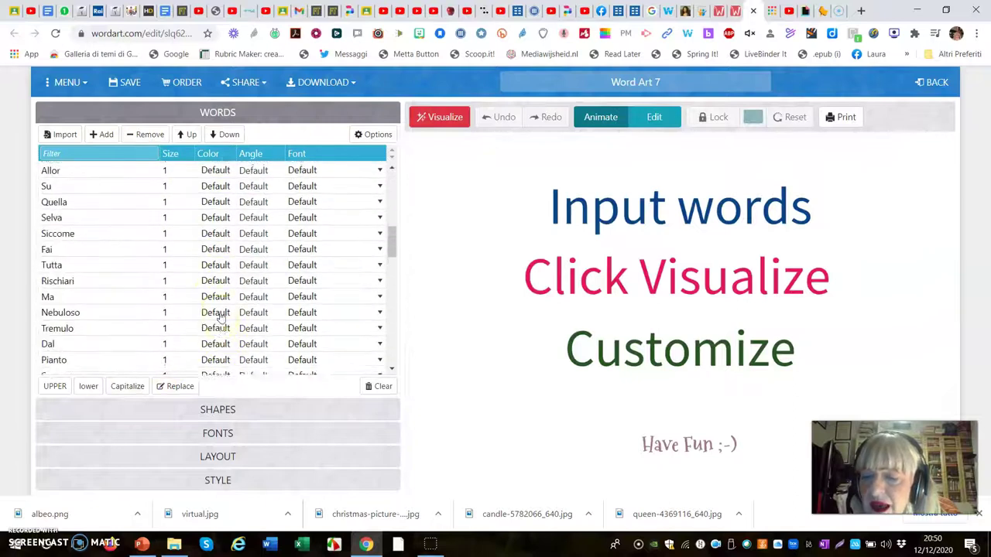
{"action": "scroll", "coordinate": [221, 315], "scroll_direction": "down", "scroll_amount": 10}
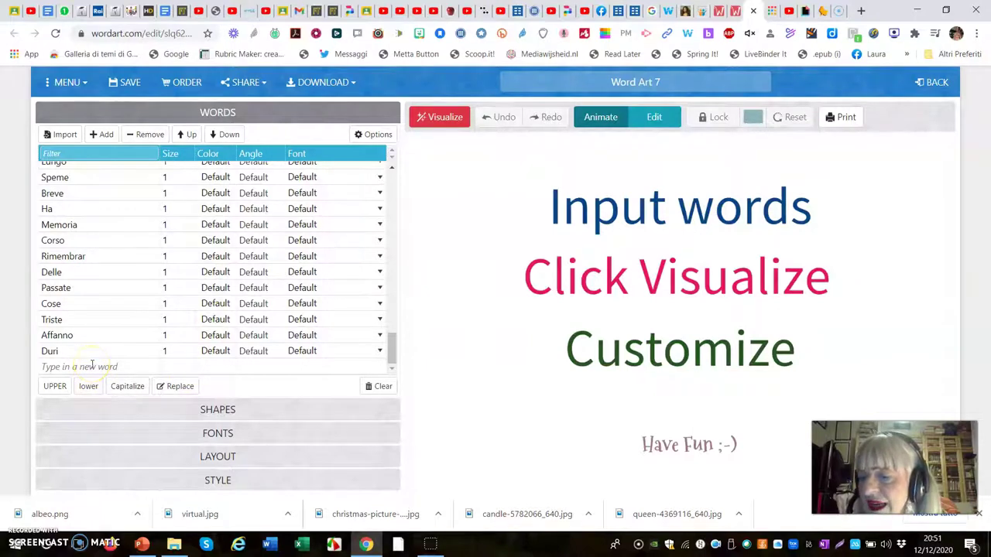
{"action": "scroll", "coordinate": [170, 345], "scroll_direction": "up", "scroll_amount": 3}
{"action": "scroll", "coordinate": [172, 345], "scroll_direction": "up", "scroll_amount": 10}
{"action": "scroll", "coordinate": [172, 345], "scroll_direction": "up", "scroll_amount": 8}
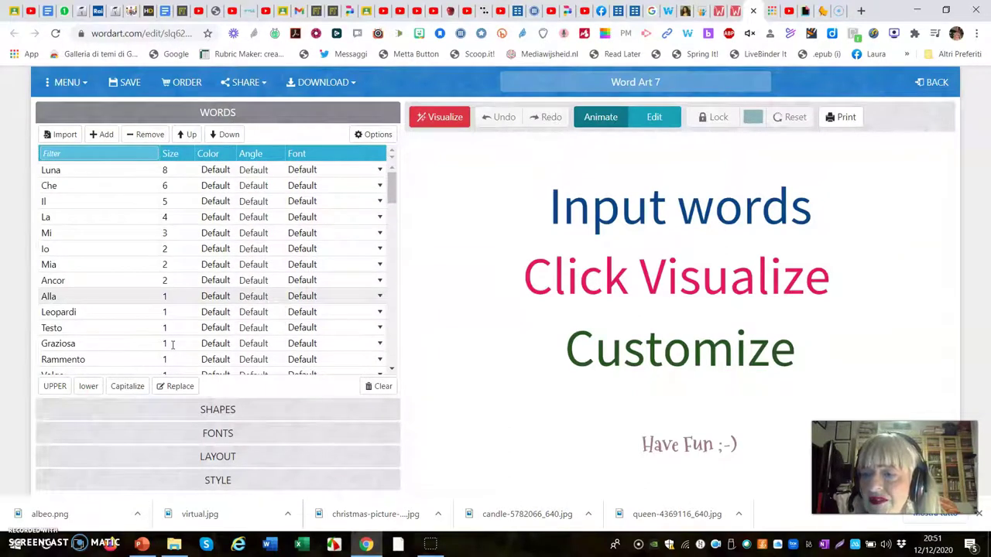
{"action": "scroll", "coordinate": [172, 345], "scroll_direction": "down", "scroll_amount": 2}
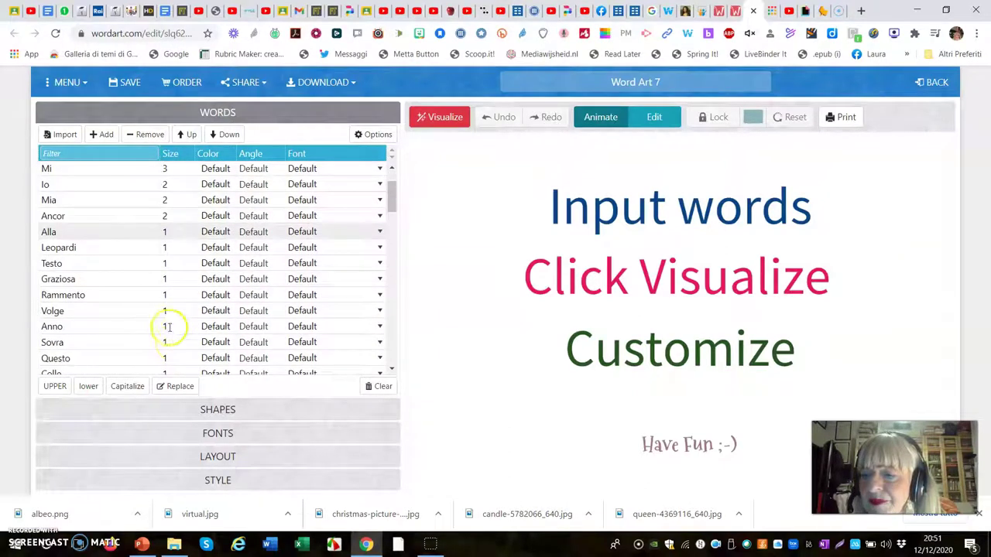
{"action": "left_click", "coordinate": [166, 246]}
{"action": "double_click", "coordinate": [167, 246]}
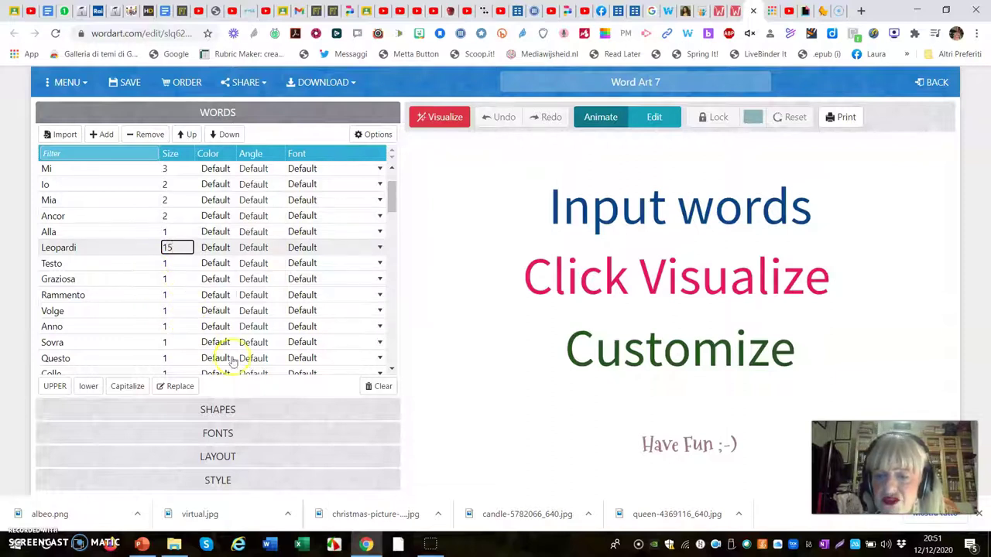
{"action": "left_click", "coordinate": [257, 393]}
Browse the full shape library, covering animals, birthday, Christmas, cloud and emoji shapes.
{"action": "left_click", "coordinate": [232, 409]}
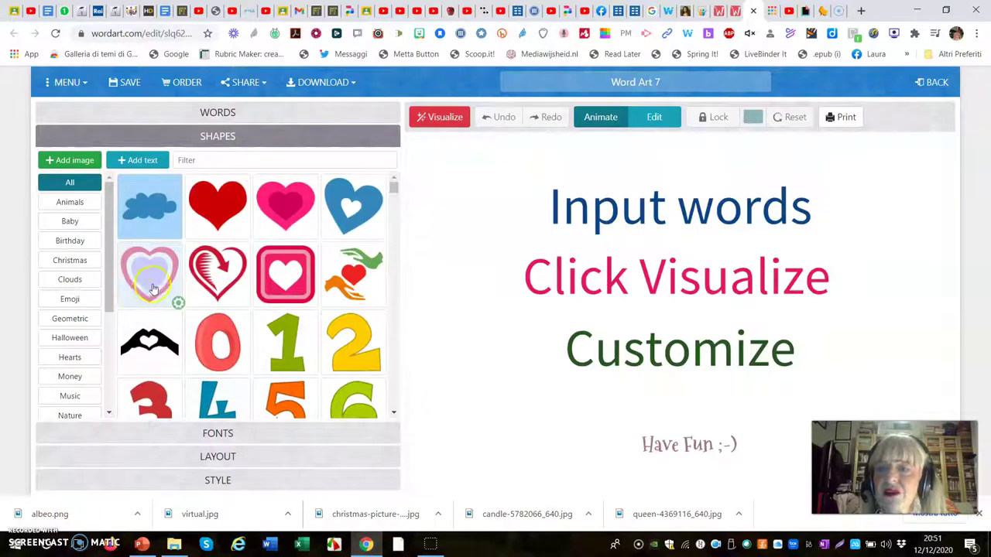
{"action": "left_click", "coordinate": [66, 262]}
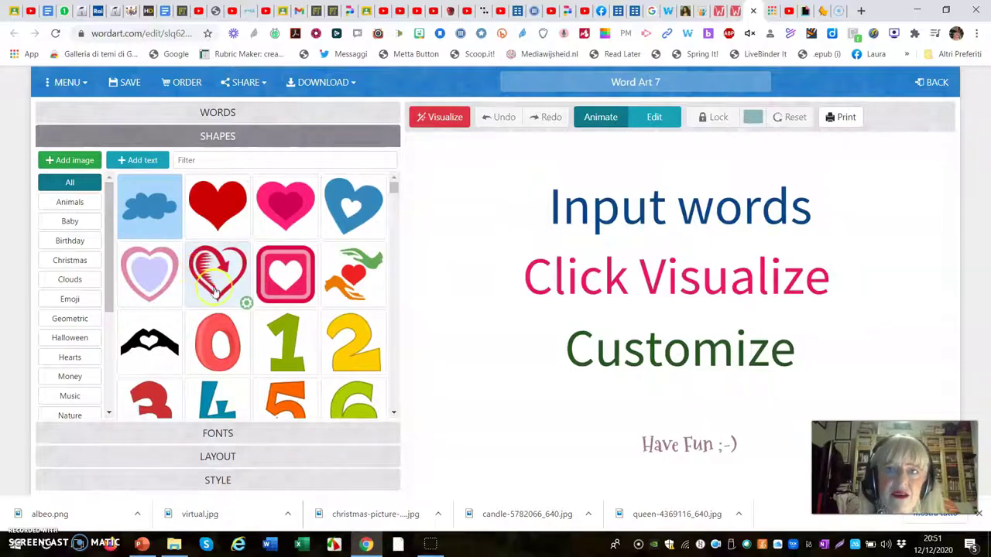
{"action": "scroll", "coordinate": [218, 300], "scroll_direction": "down", "scroll_amount": 5}
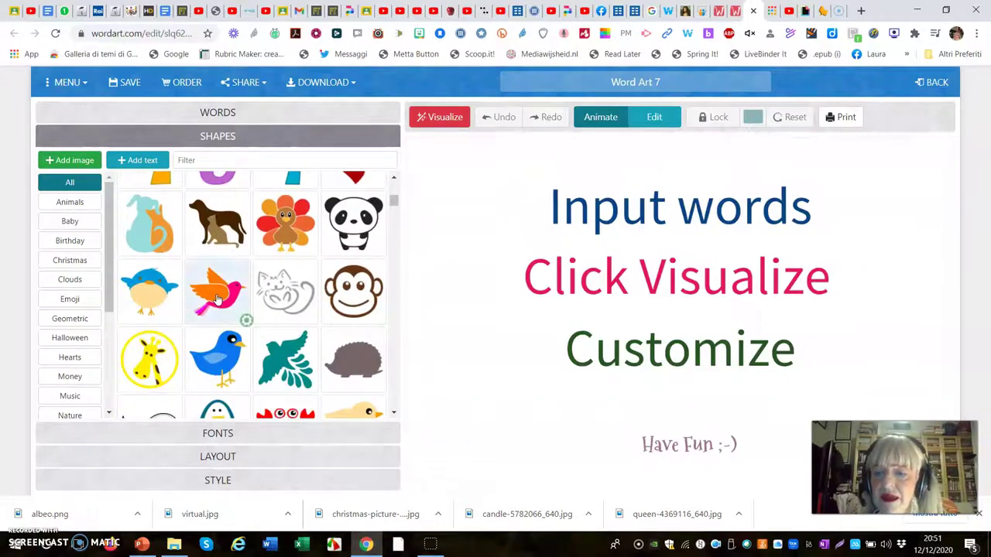
{"action": "scroll", "coordinate": [218, 300], "scroll_direction": "down", "scroll_amount": 2}
{"action": "scroll", "coordinate": [217, 301], "scroll_direction": "down", "scroll_amount": 3}
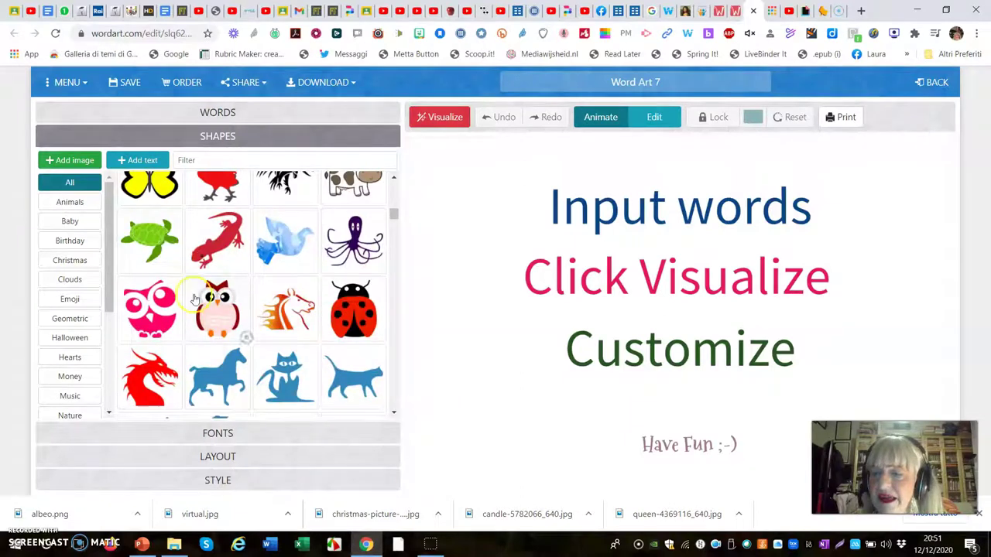
{"action": "left_click", "coordinate": [76, 249]}
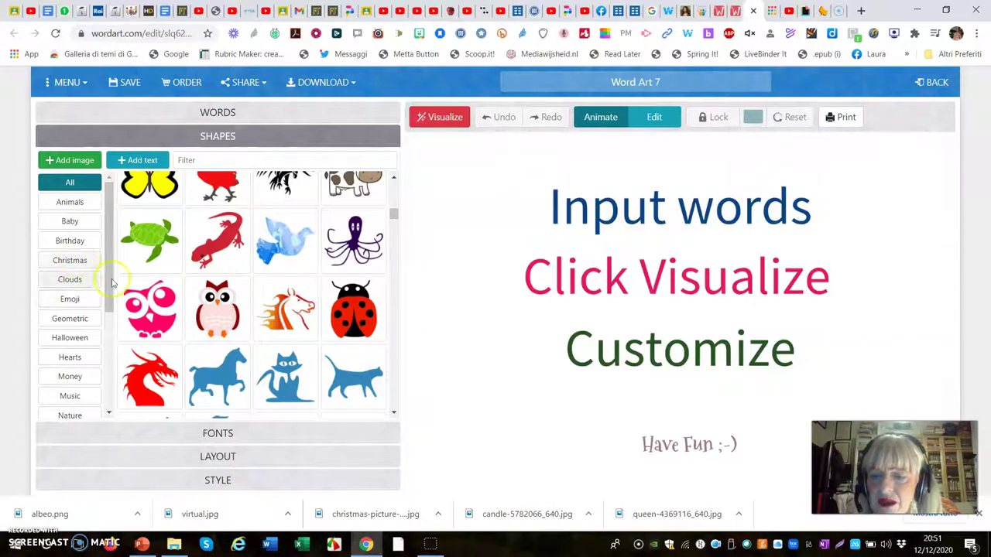
{"action": "scroll", "coordinate": [162, 294], "scroll_direction": "down", "scroll_amount": 3}
{"action": "scroll", "coordinate": [162, 294], "scroll_direction": "down", "scroll_amount": 5}
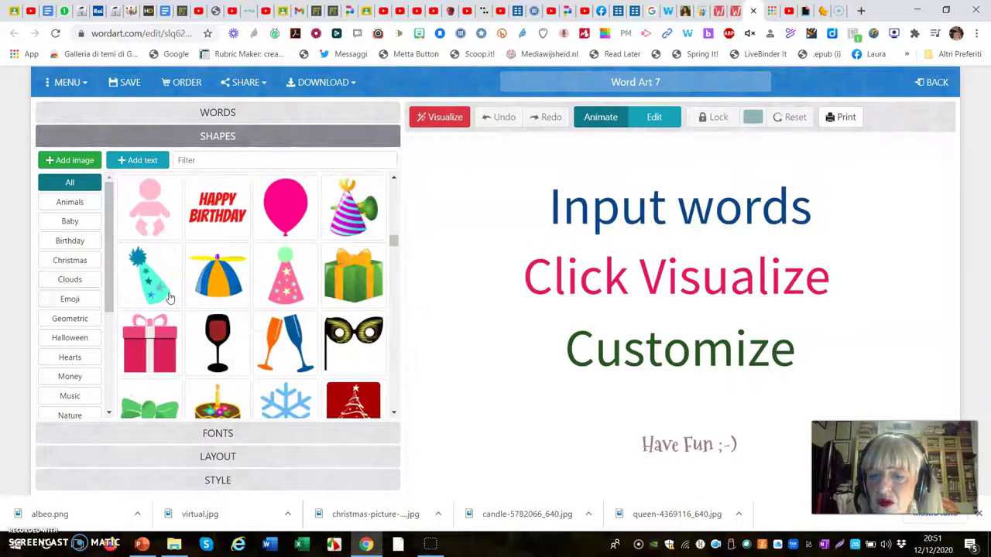
{"action": "scroll", "coordinate": [170, 298], "scroll_direction": "down", "scroll_amount": 6}
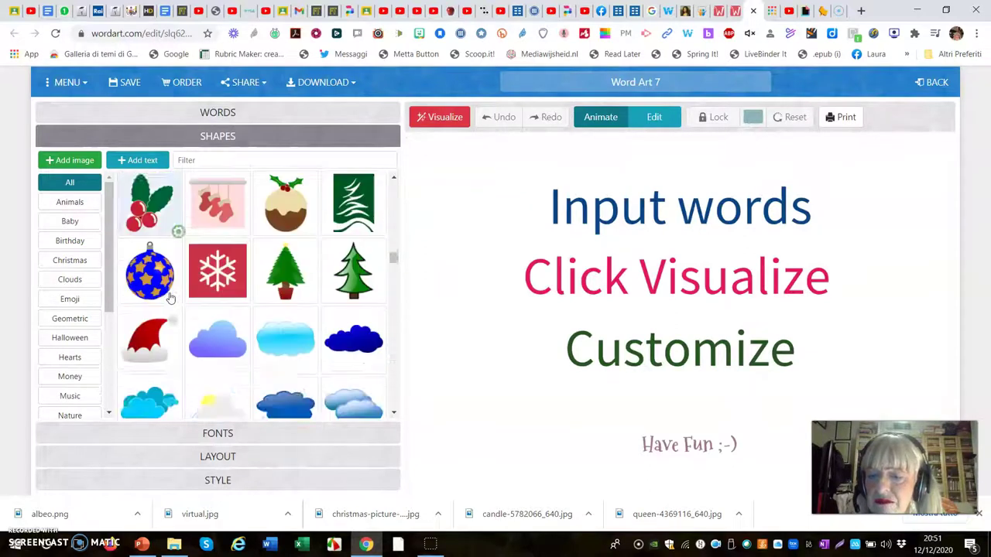
{"action": "scroll", "coordinate": [170, 298], "scroll_direction": "down", "scroll_amount": 6}
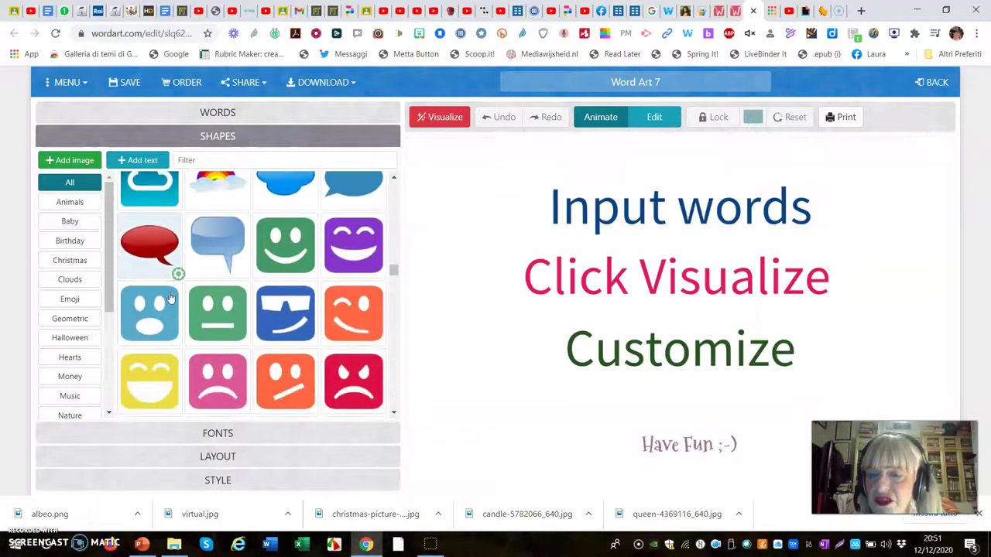
{"action": "scroll", "coordinate": [170, 298], "scroll_direction": "up", "scroll_amount": 10}
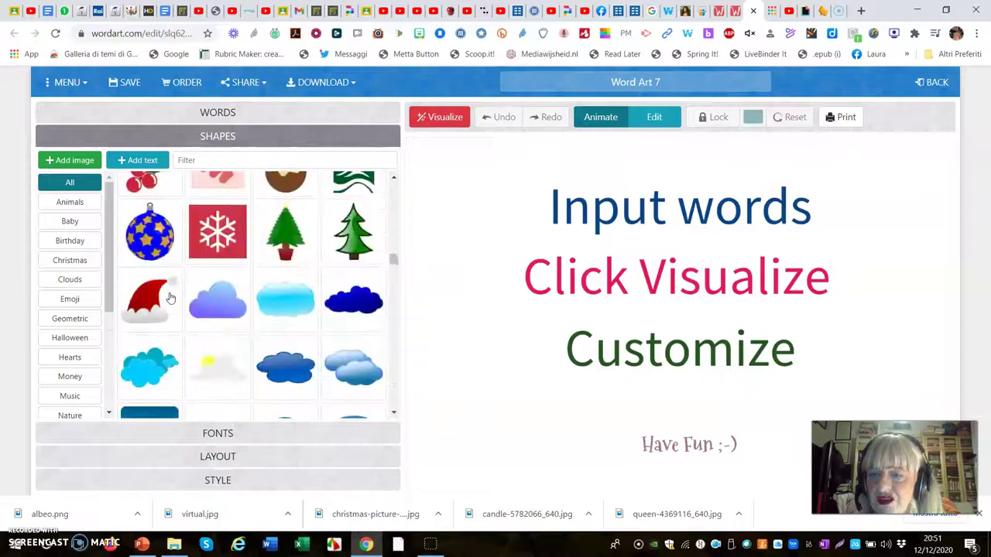
{"action": "scroll", "coordinate": [163, 311], "scroll_direction": "up", "scroll_amount": 3}
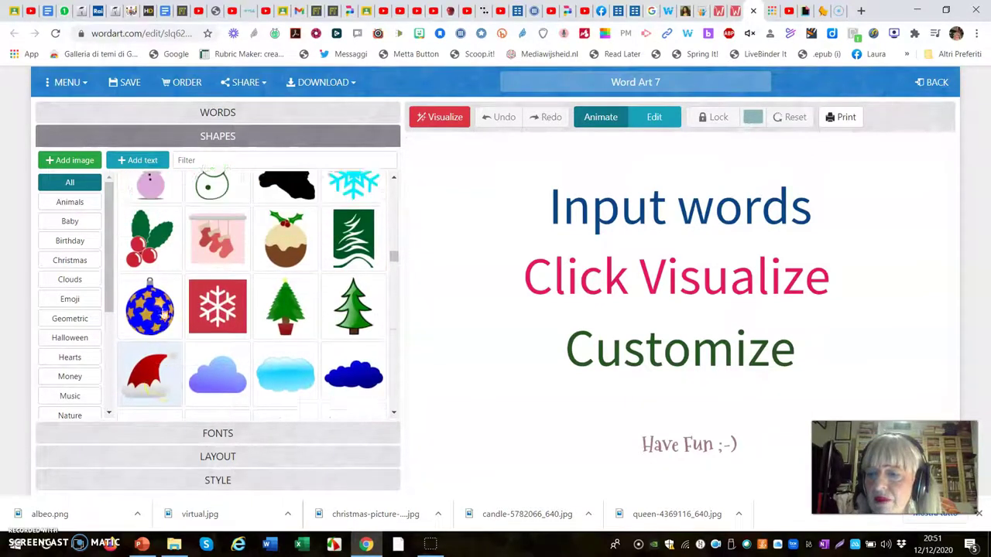
Show only the Christmas shapes and choose the green Christmas tree with stars.
{"action": "left_click", "coordinate": [73, 261]}
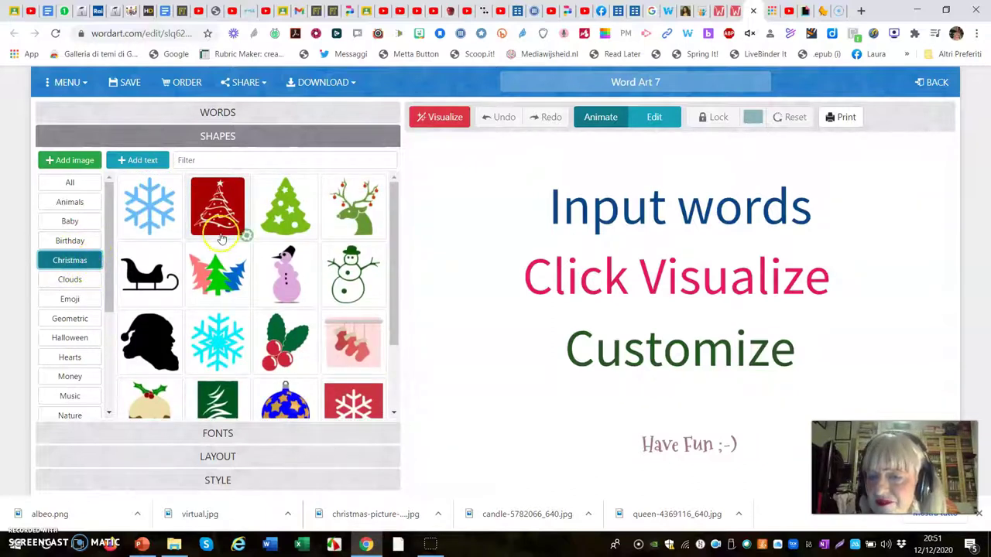
{"action": "left_click", "coordinate": [292, 224]}
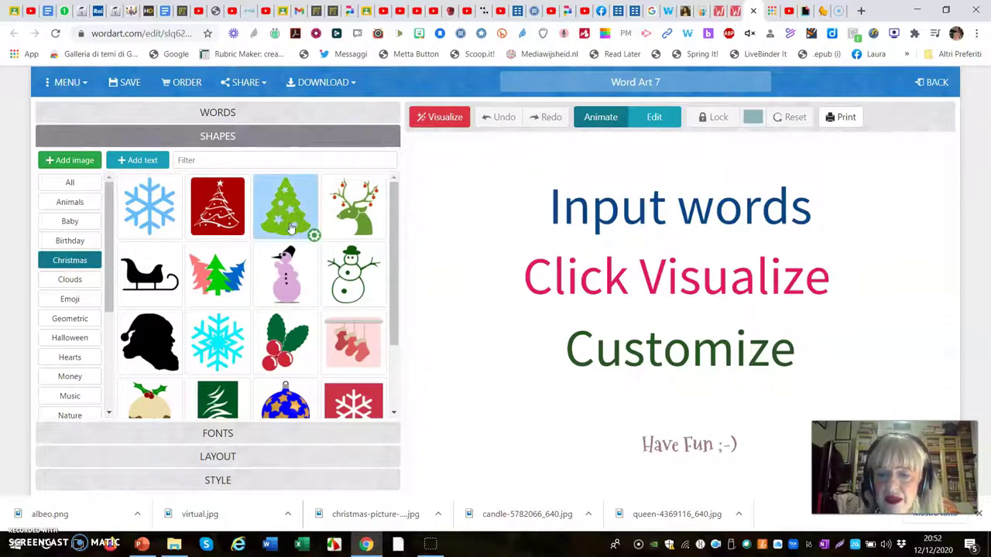
{"action": "left_click", "coordinate": [263, 359]}
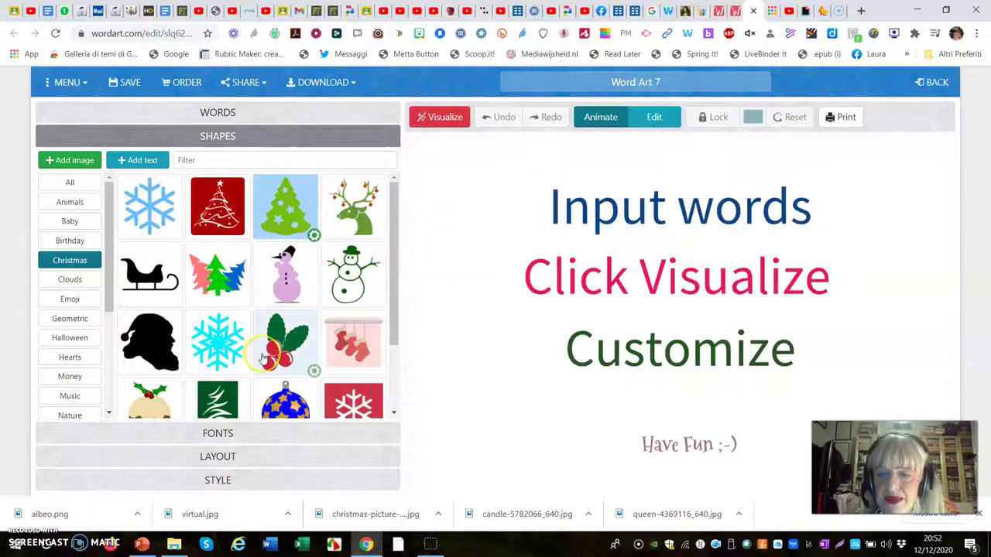
Check the available fonts and set the word layout to the combined horizontal and vertical arrangement.
{"action": "left_click", "coordinate": [223, 436]}
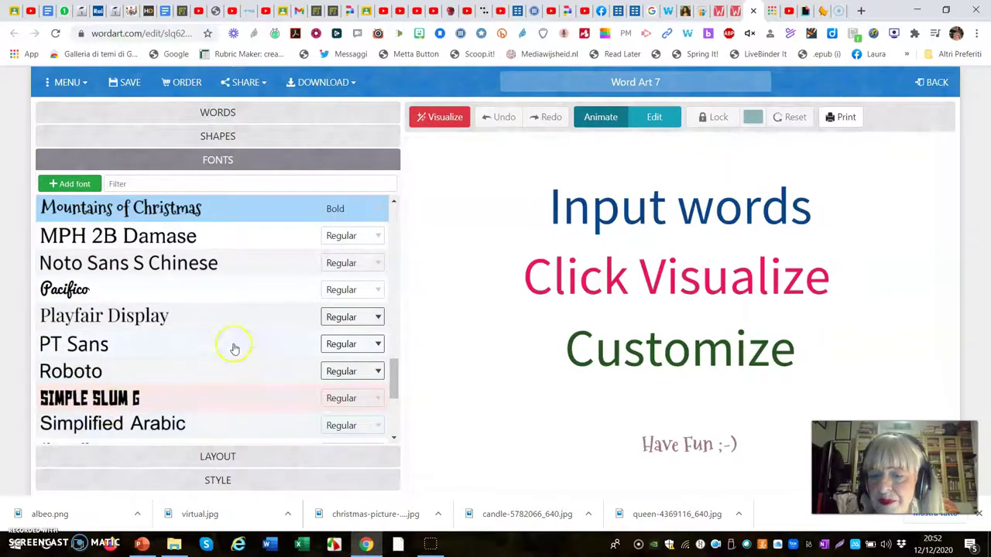
{"action": "left_click", "coordinate": [222, 458]}
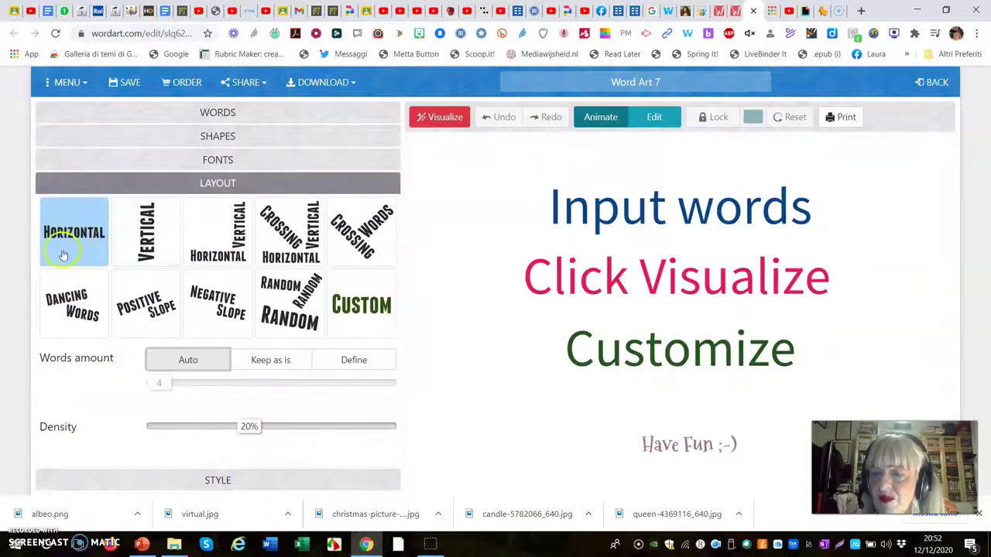
{"action": "left_click", "coordinate": [221, 244]}
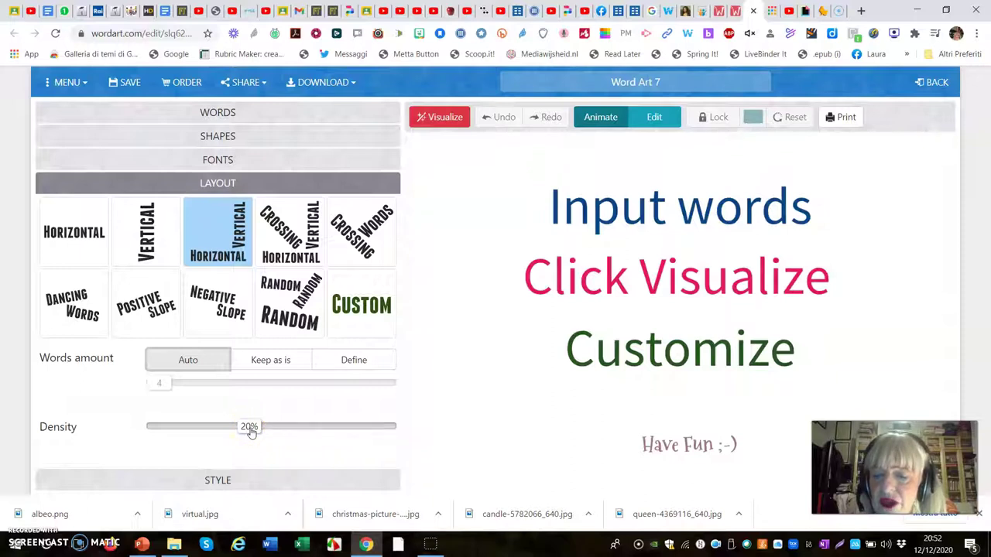
Switch the words colors in the style settings from the shape's colours to a custom palette.
{"action": "left_click", "coordinate": [220, 480]}
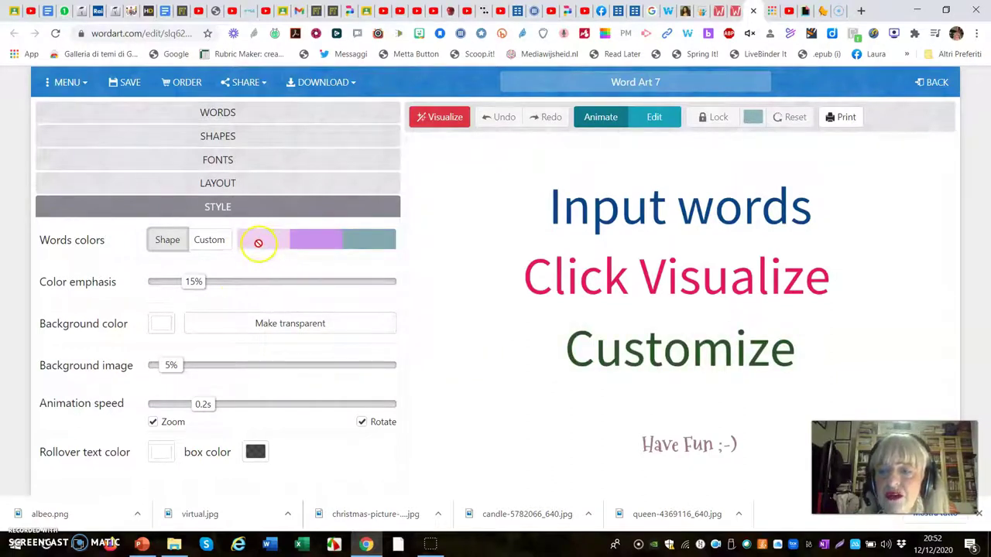
{"action": "left_click", "coordinate": [202, 240]}
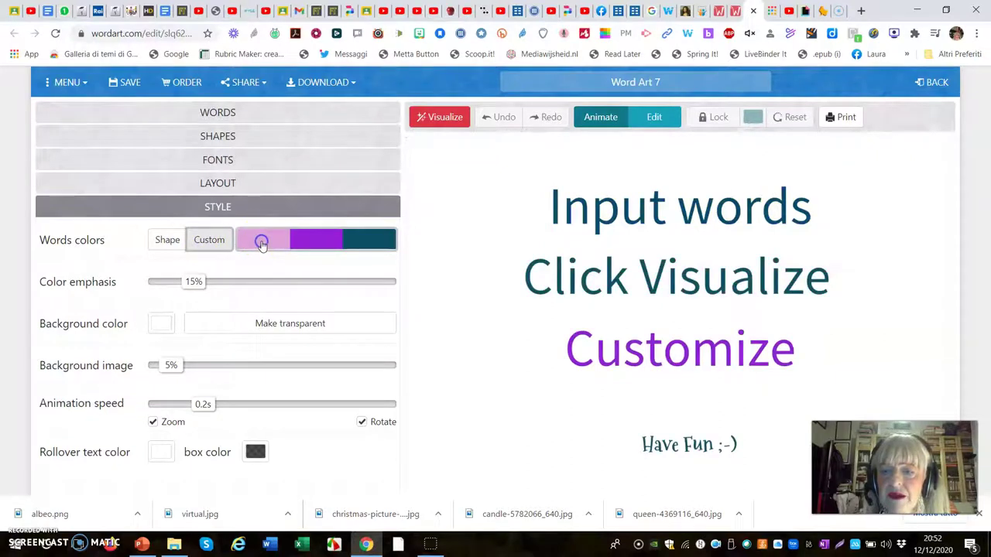
{"action": "left_click", "coordinate": [261, 242]}
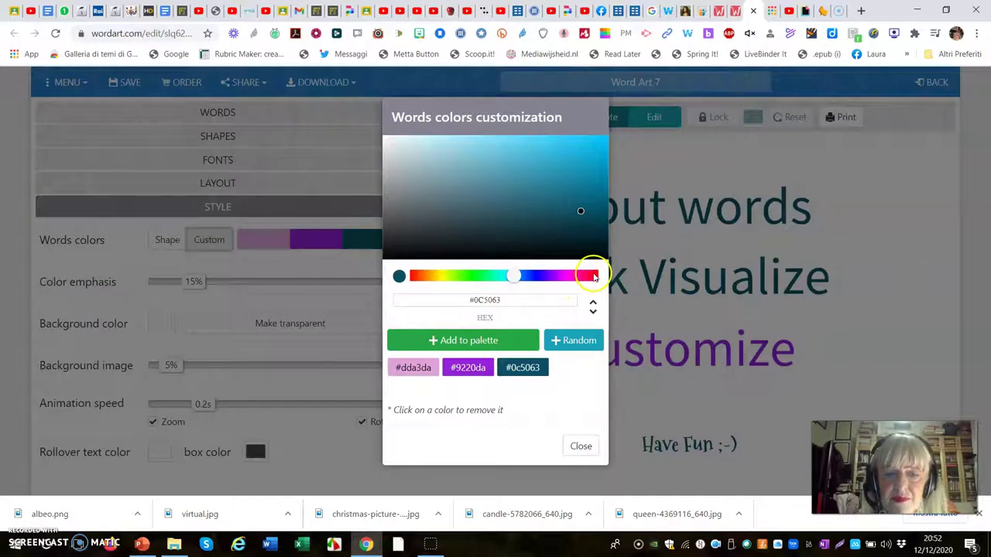
{"action": "left_click", "coordinate": [595, 276]}
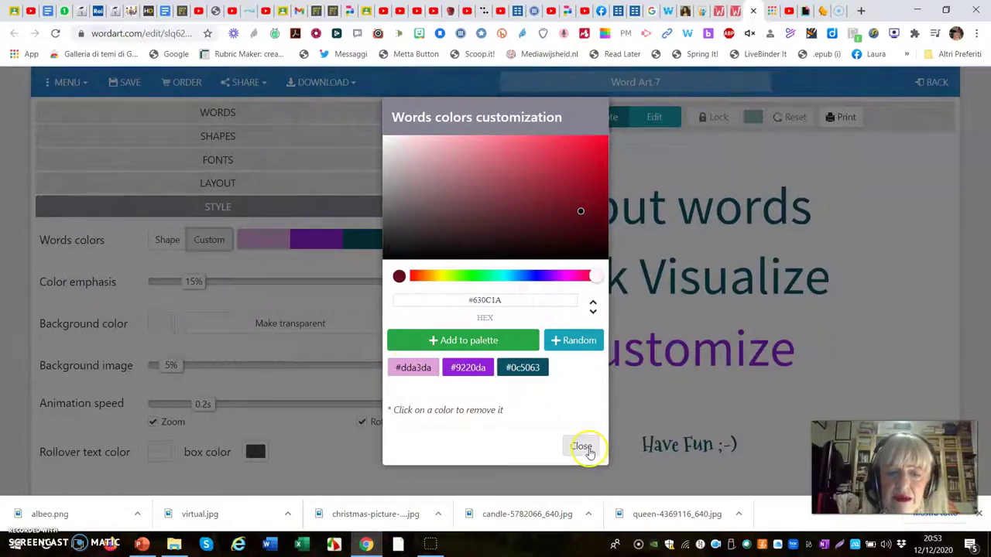
{"action": "left_click", "coordinate": [582, 447]}
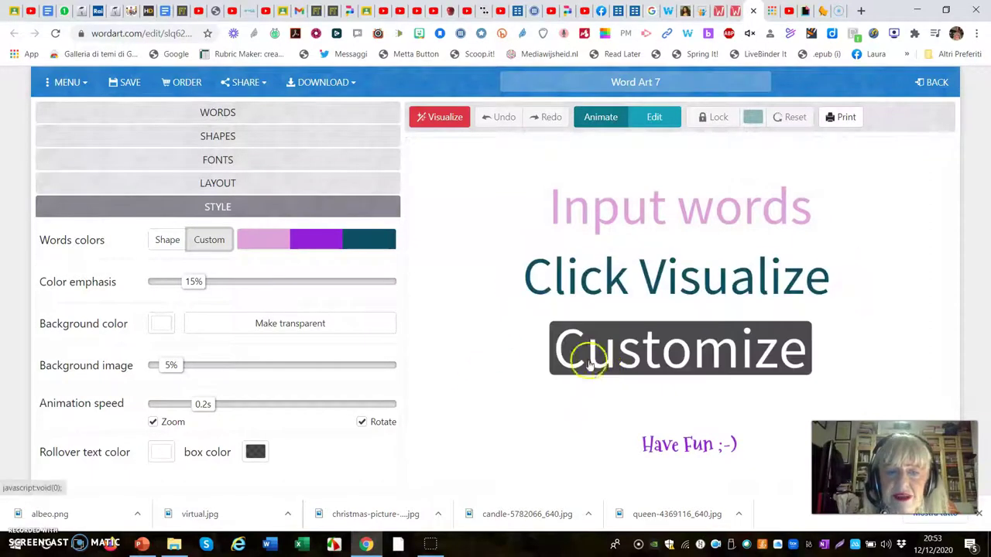
{"action": "left_click", "coordinate": [376, 244]}
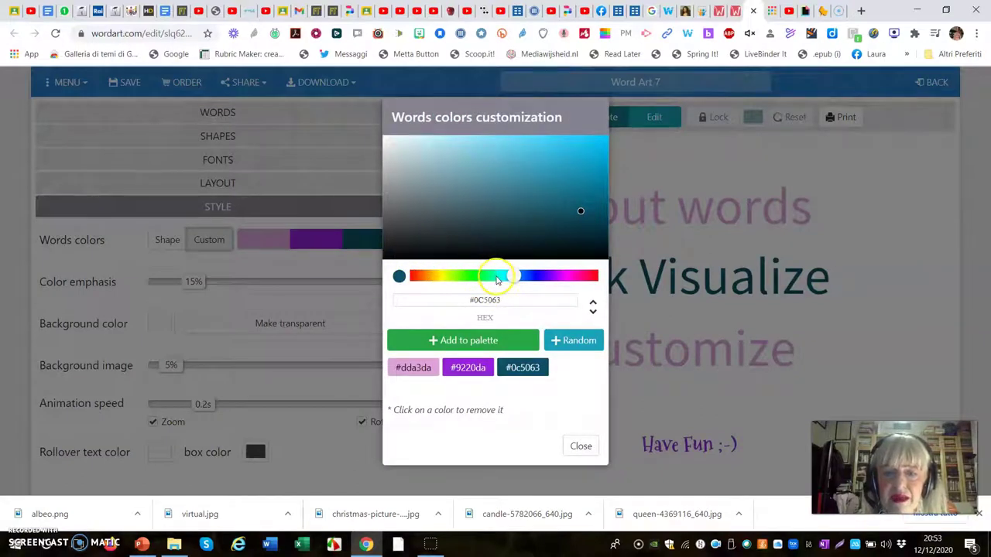
{"action": "left_click", "coordinate": [537, 279]}
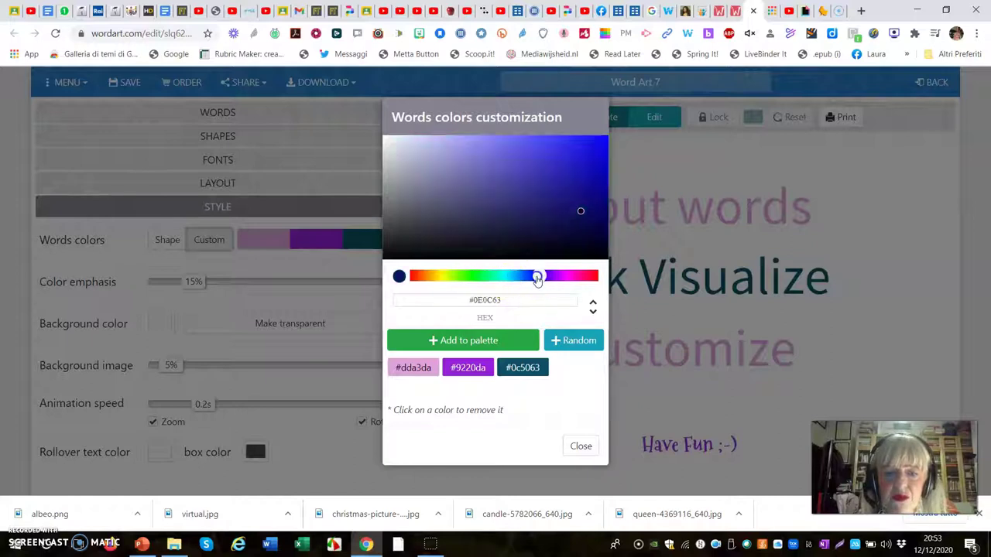
{"action": "left_click", "coordinate": [577, 444]}
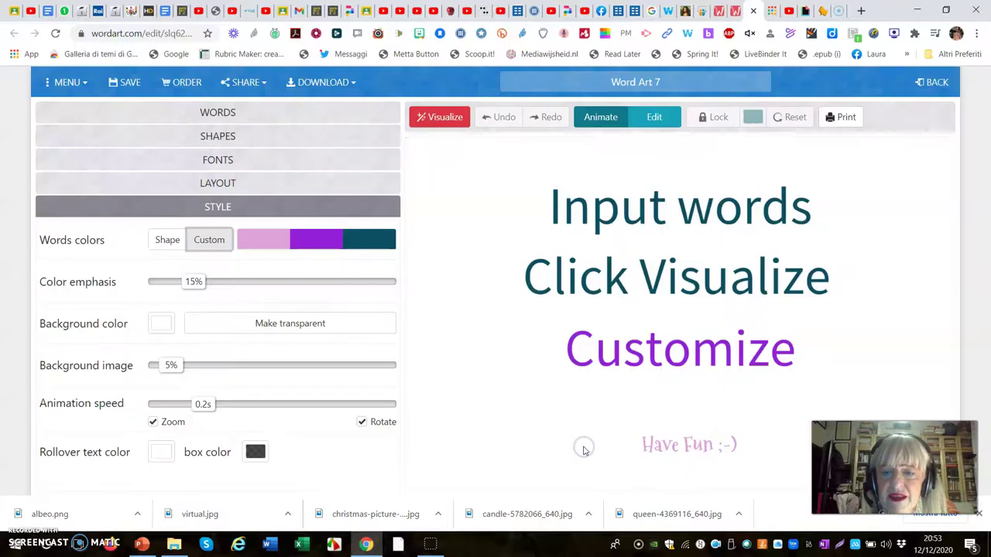
{"action": "left_click", "coordinate": [282, 240]}
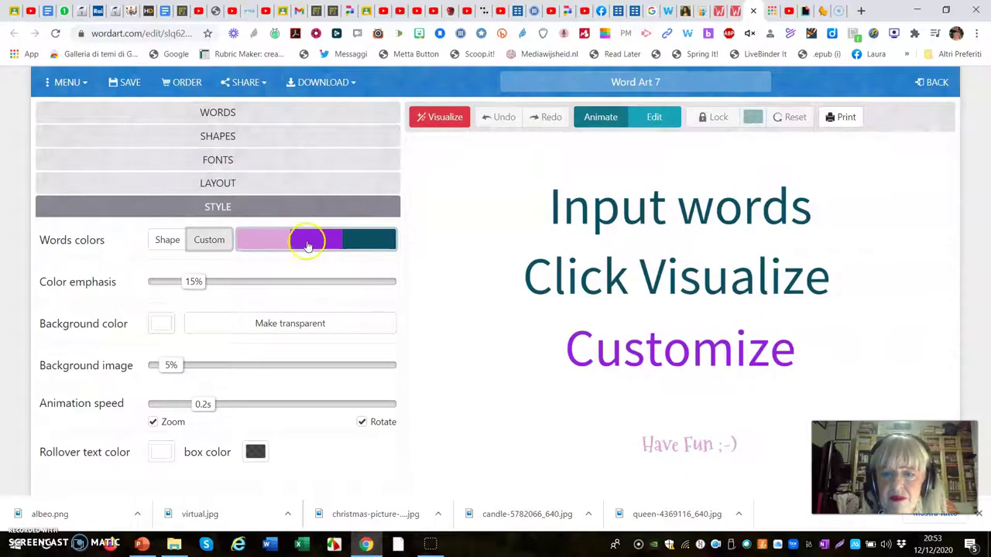
{"action": "left_click", "coordinate": [307, 243]}
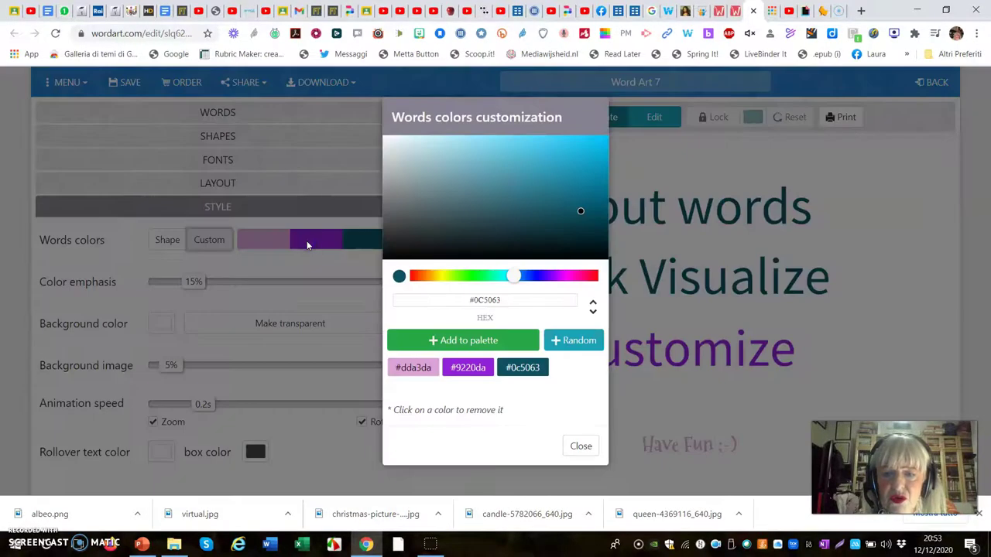
{"action": "left_click", "coordinate": [529, 277]}
{"action": "left_click", "coordinate": [560, 183]}
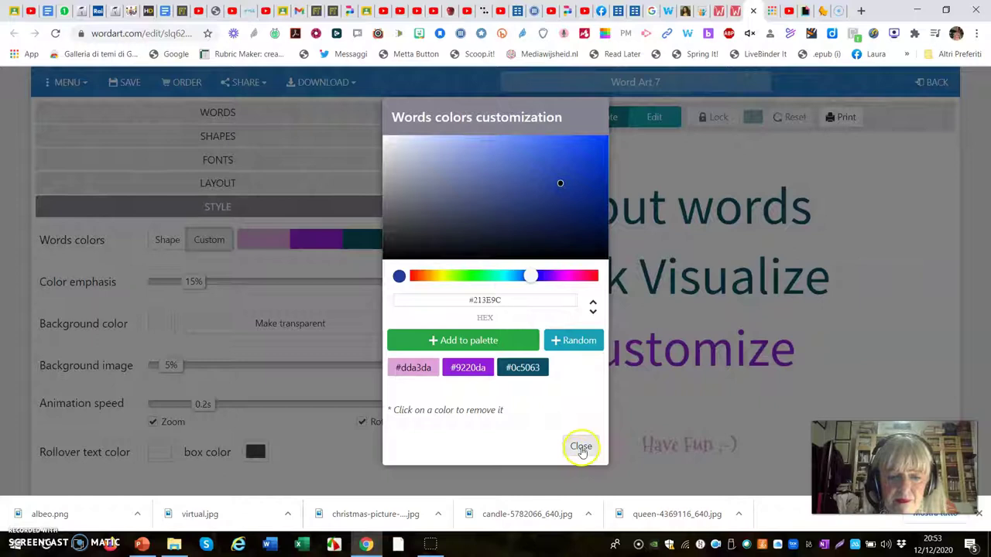
{"action": "left_click", "coordinate": [581, 446]}
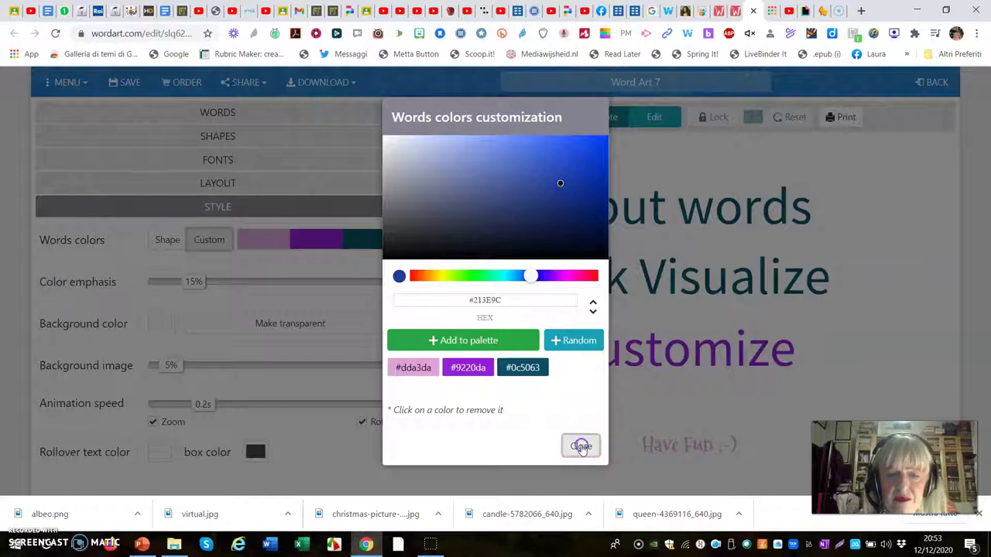
Add the dark blue #170C63 to the custom words colors palette.
{"action": "left_click", "coordinate": [353, 238]}
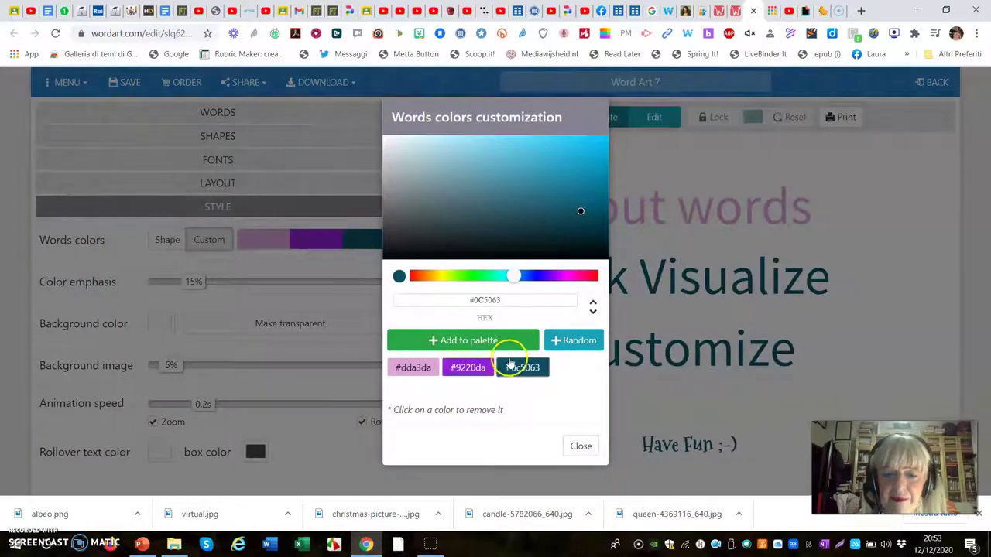
{"action": "left_click_drag", "start_coordinate": [572, 276], "coordinate": [534, 287]}
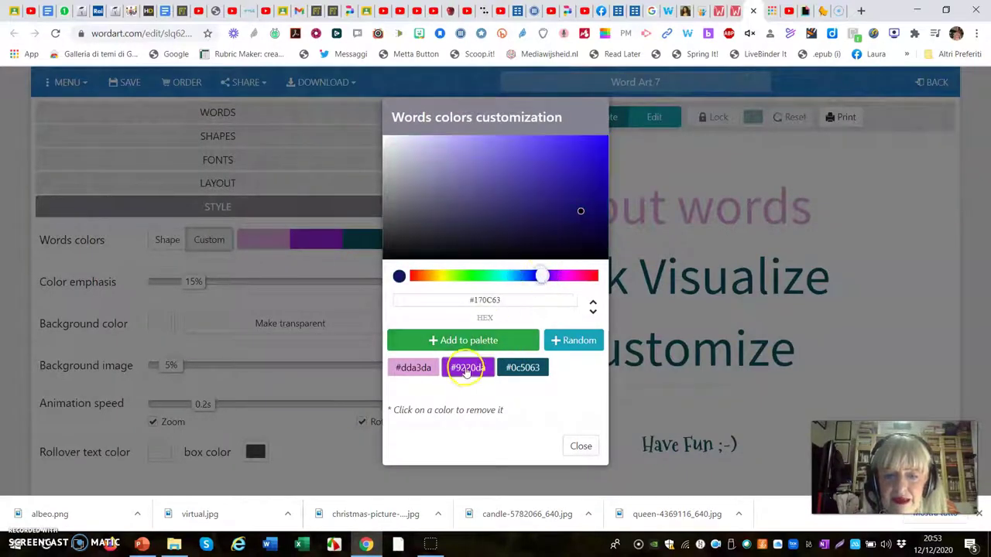
{"action": "left_click", "coordinate": [473, 340]}
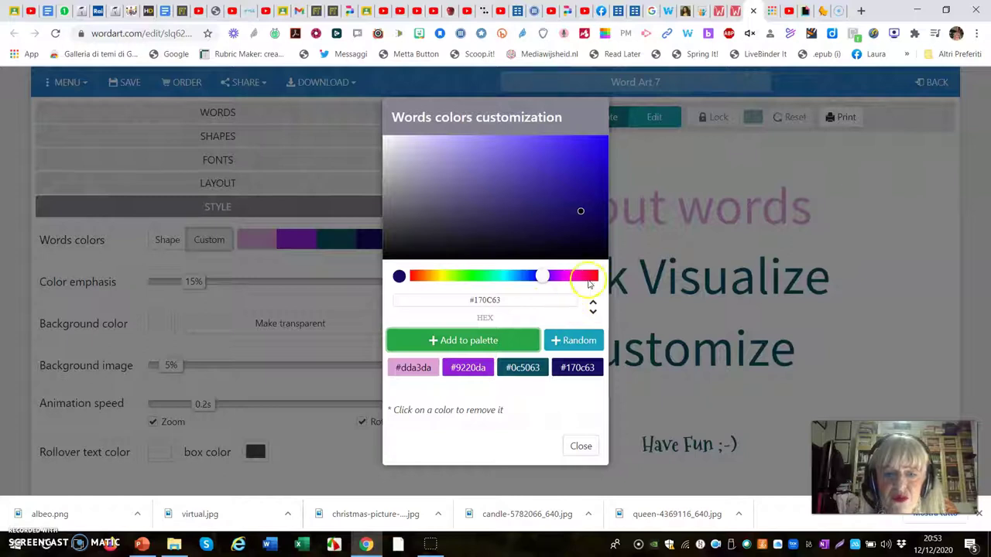
Pick a red shade as another colour for the custom words palette.
{"action": "left_click", "coordinate": [596, 277]}
{"action": "left_click", "coordinate": [573, 184]}
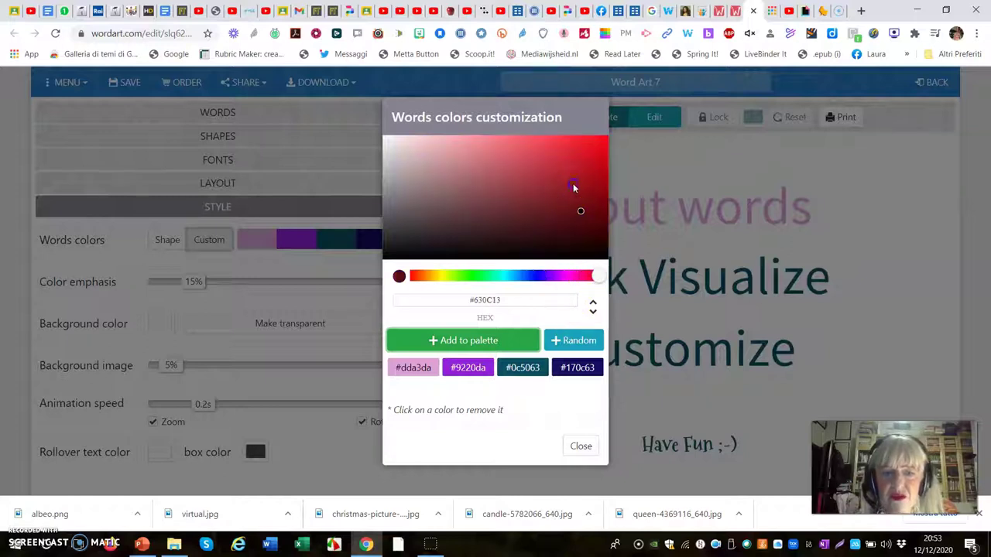